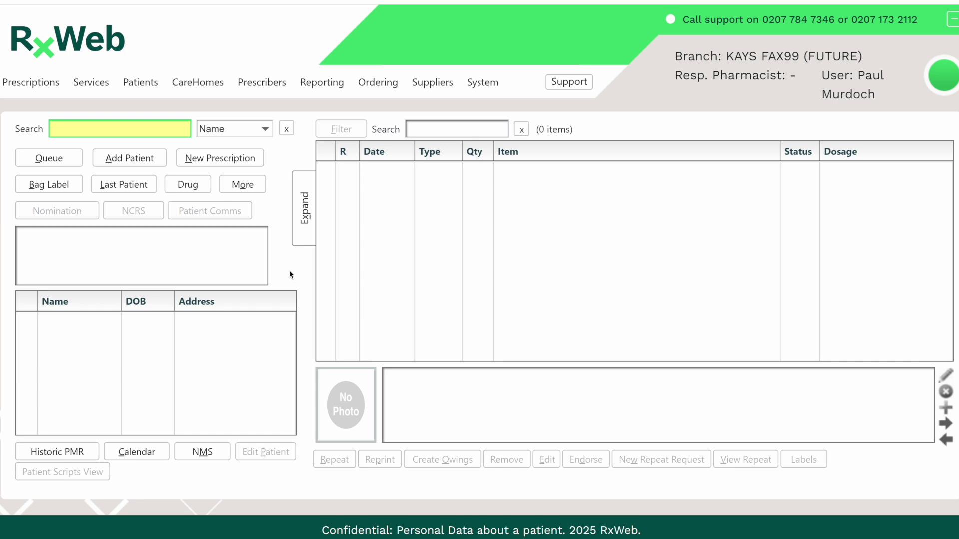
# - Find the patient with a partial-name search and open a new prescription item for them
pyautogui.write('don qu')
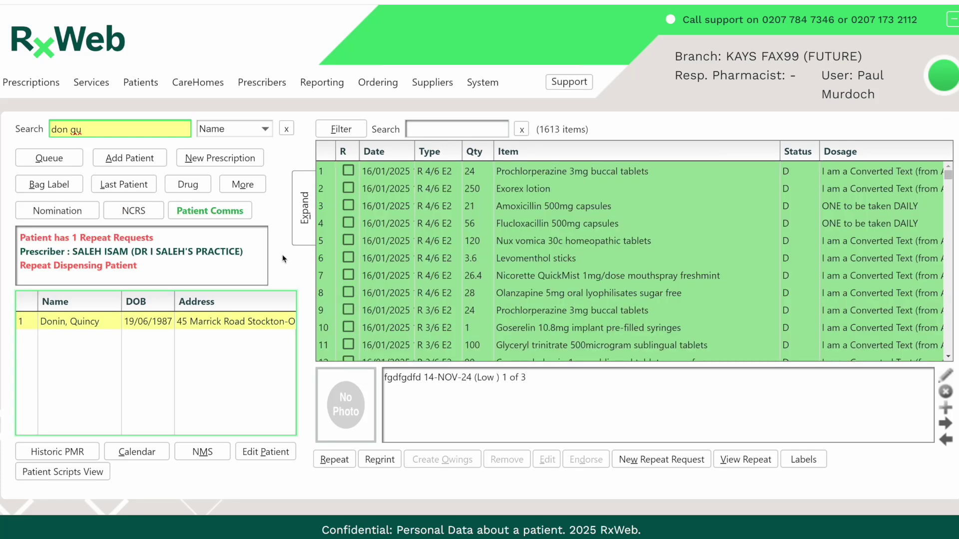
pyautogui.click(223, 165)
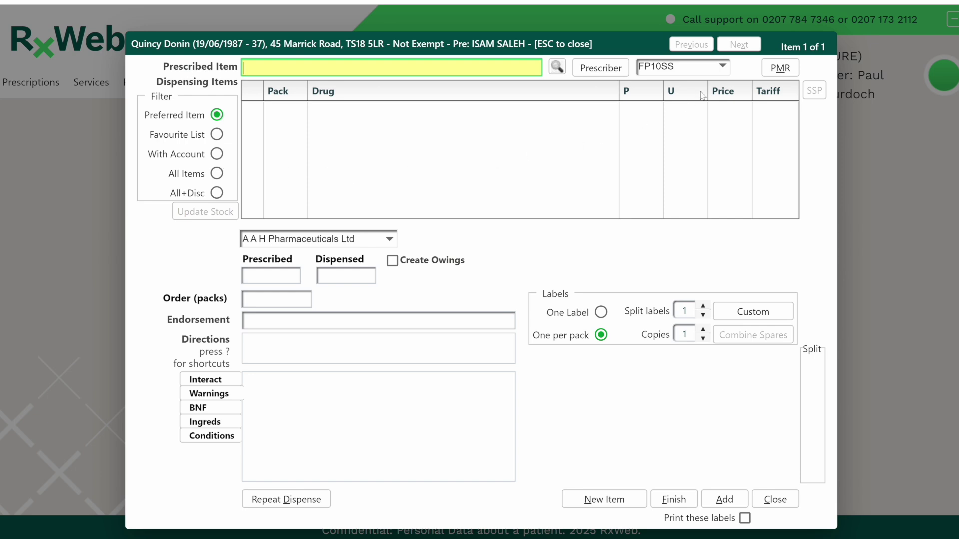
# - Make it an FP10MDA prescription for Rosemont 500 ml Methadone 1mg/ml oral solution
pyautogui.click(723, 67)
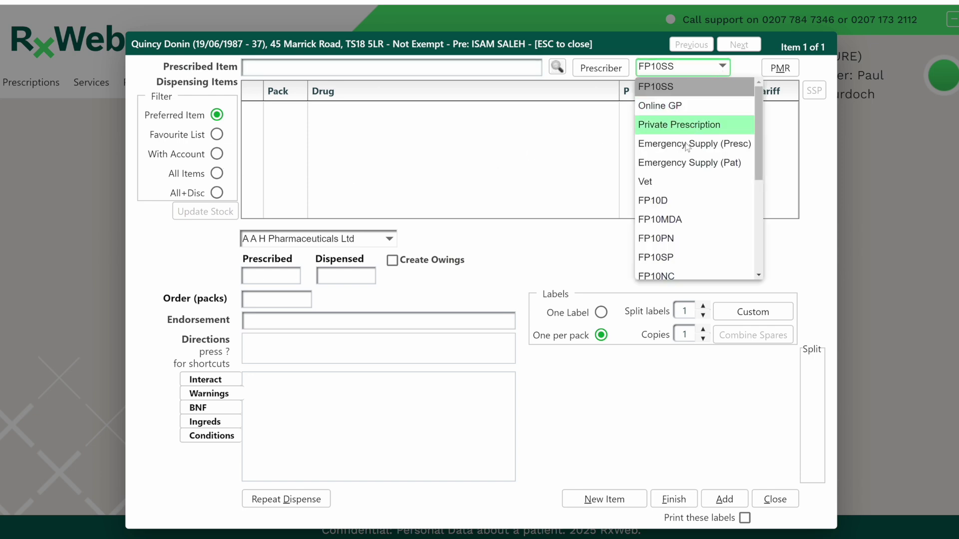
pyautogui.click(668, 220)
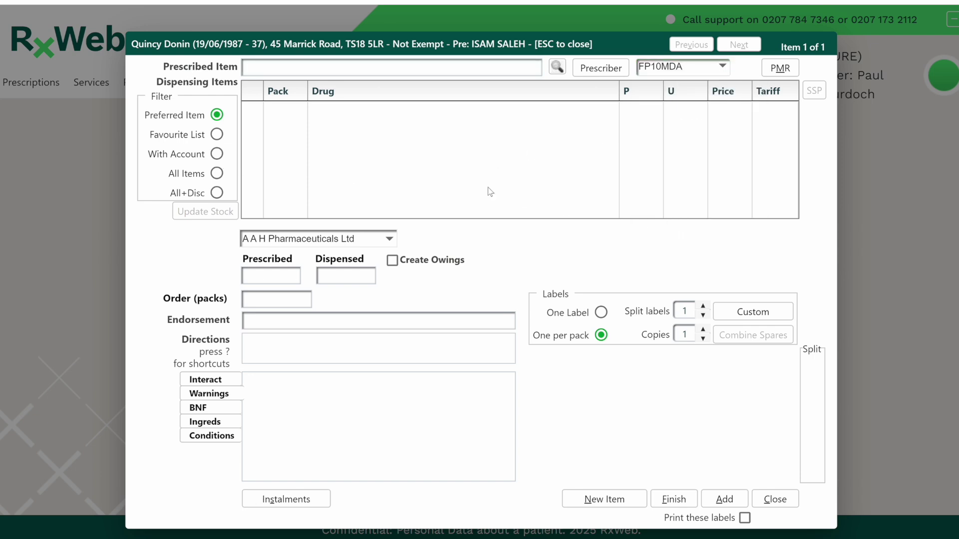
pyautogui.click(255, 68)
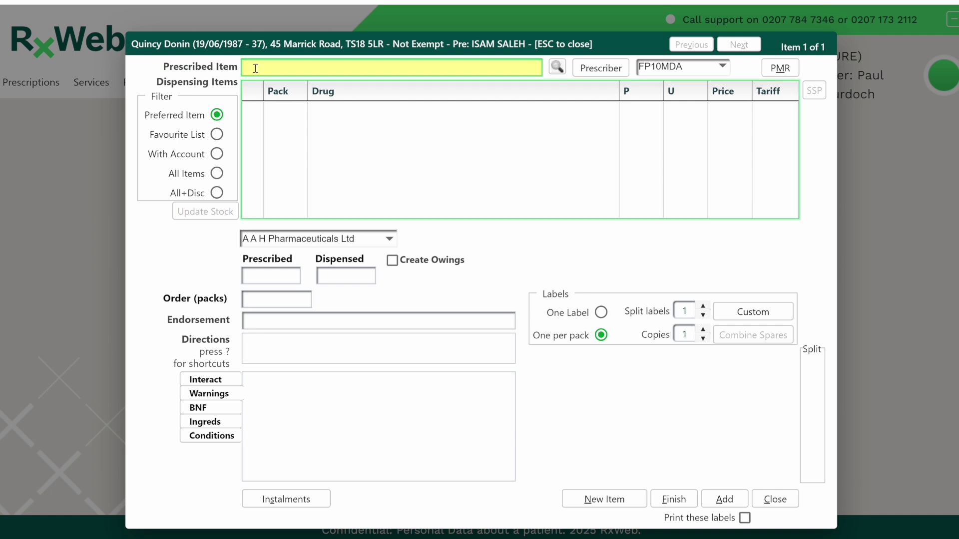
pyautogui.write('md')
pyautogui.write('thado')
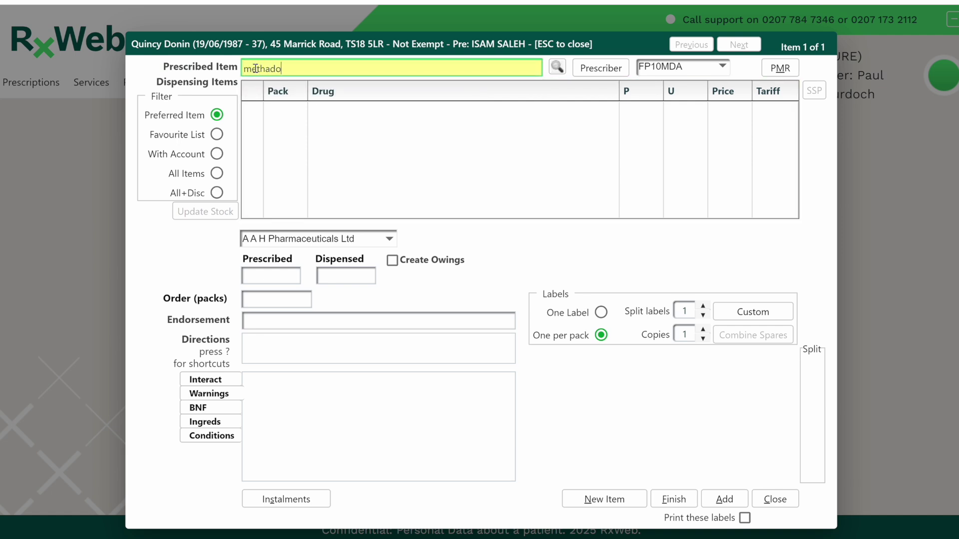
pyautogui.write('ne')
pyautogui.press('Return')
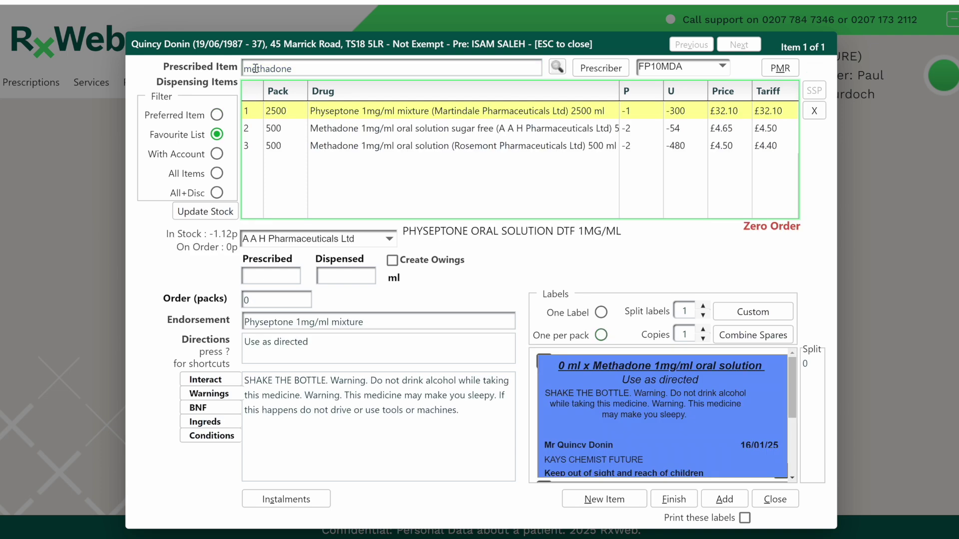
pyautogui.click(316, 147)
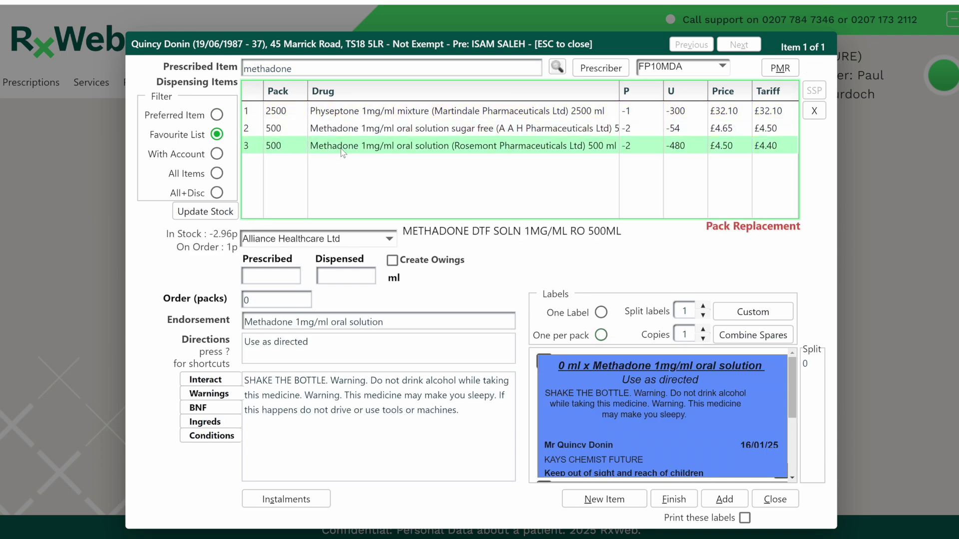
# - Enter a prescribed quantity of 420 ml with the directions 'Take 30ml daily'
pyautogui.click(247, 278)
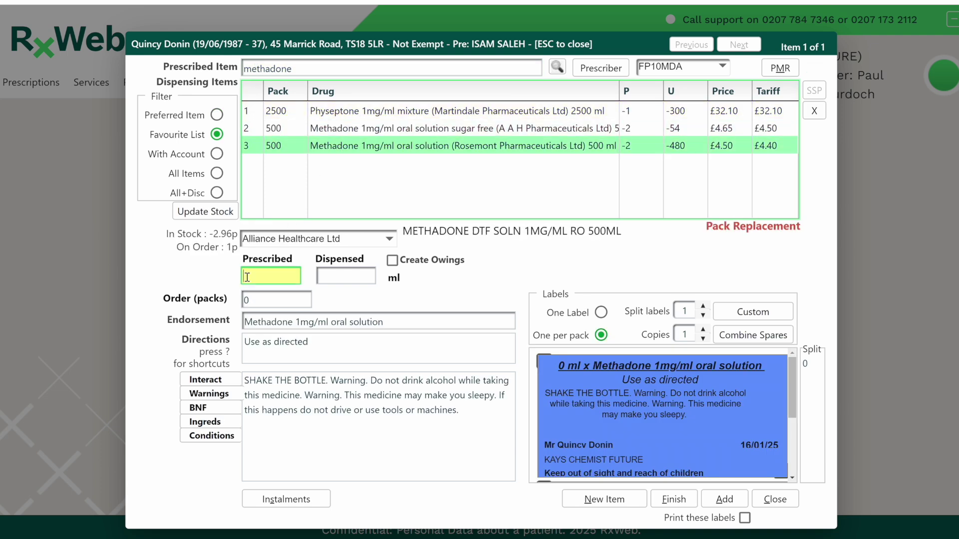
pyautogui.write('420')
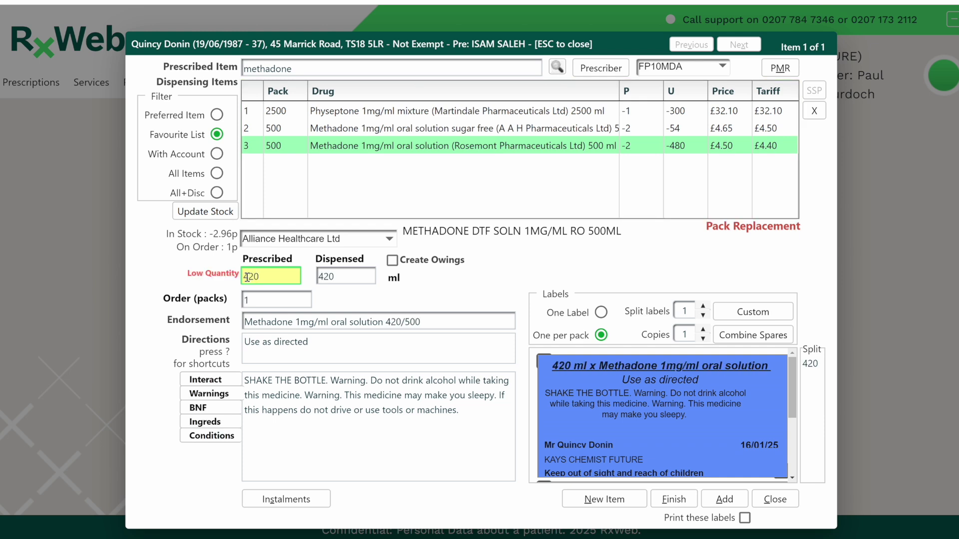
pyautogui.moveTo(306, 342); pyautogui.dragTo(244, 343)
pyautogui.write('Take 30')
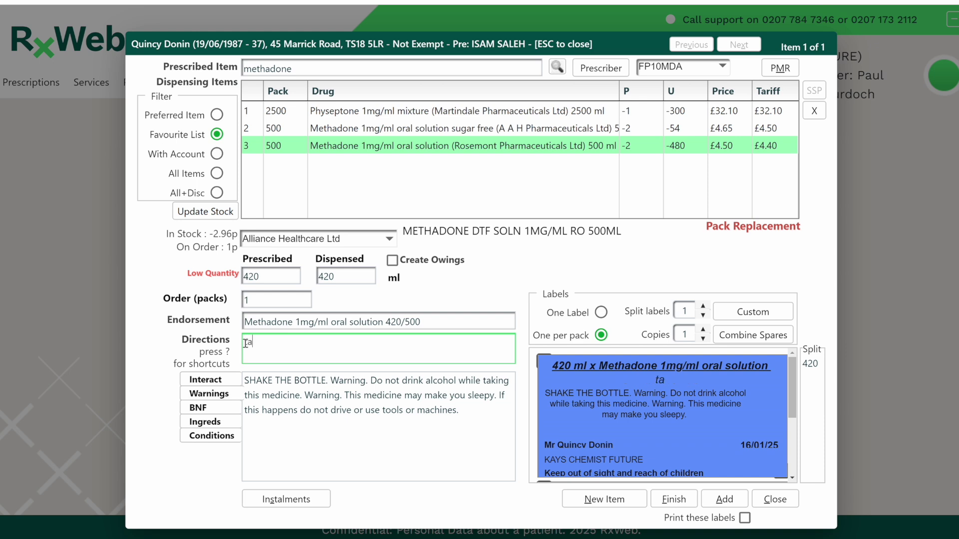
pyautogui.write('ml daily')
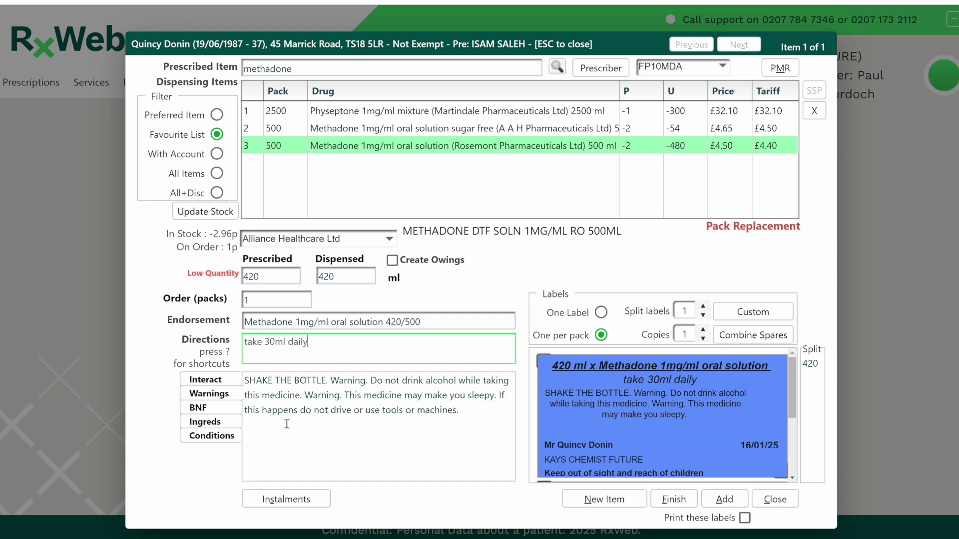
pyautogui.click(286, 500)
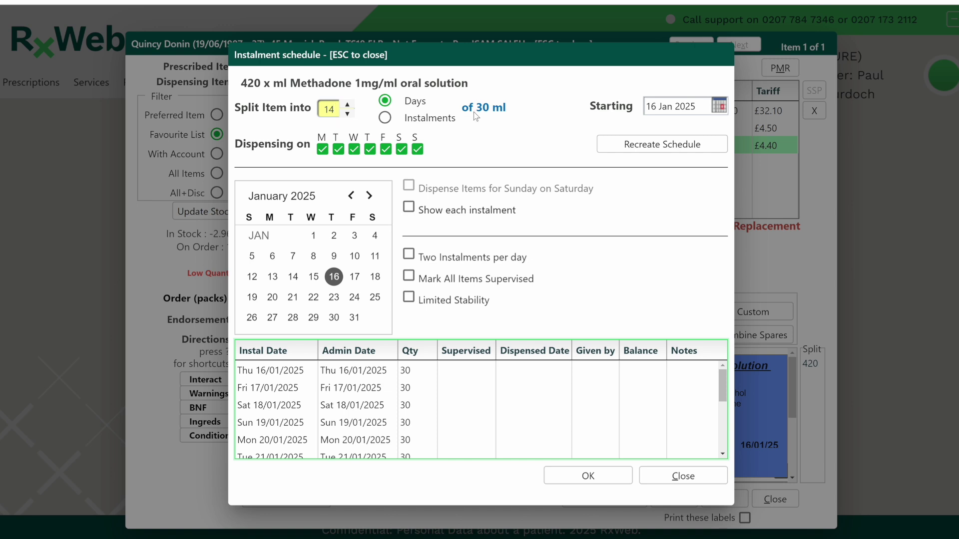
# - Keep the 16 Jan 2025 start and rebuild the schedule without Saturday or Sunday dispensing
pyautogui.click(719, 107)
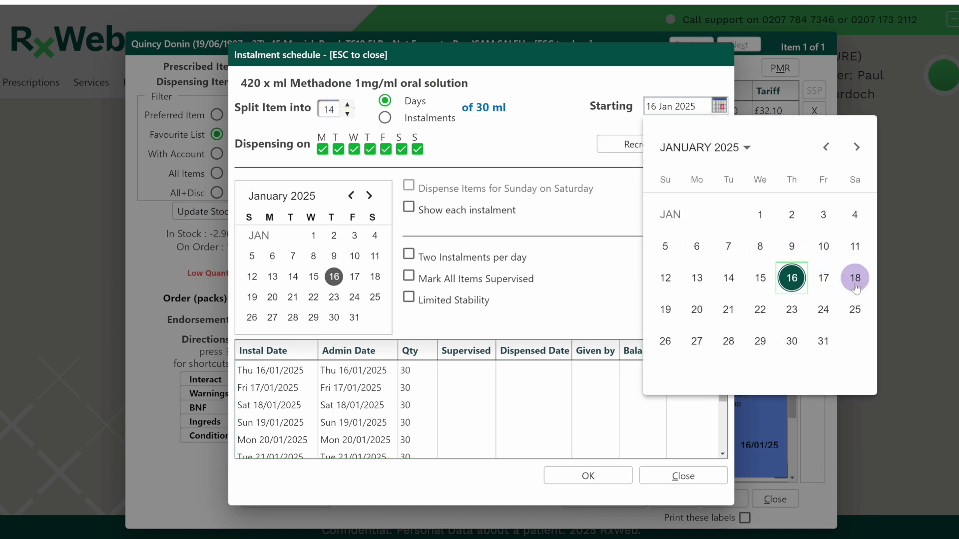
pyautogui.click(720, 107)
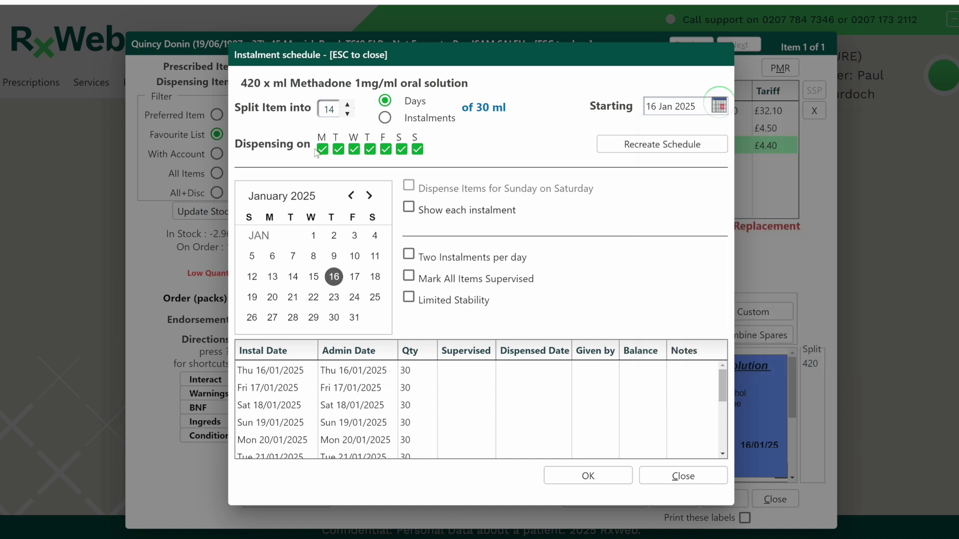
pyautogui.click(418, 149)
pyautogui.click(401, 149)
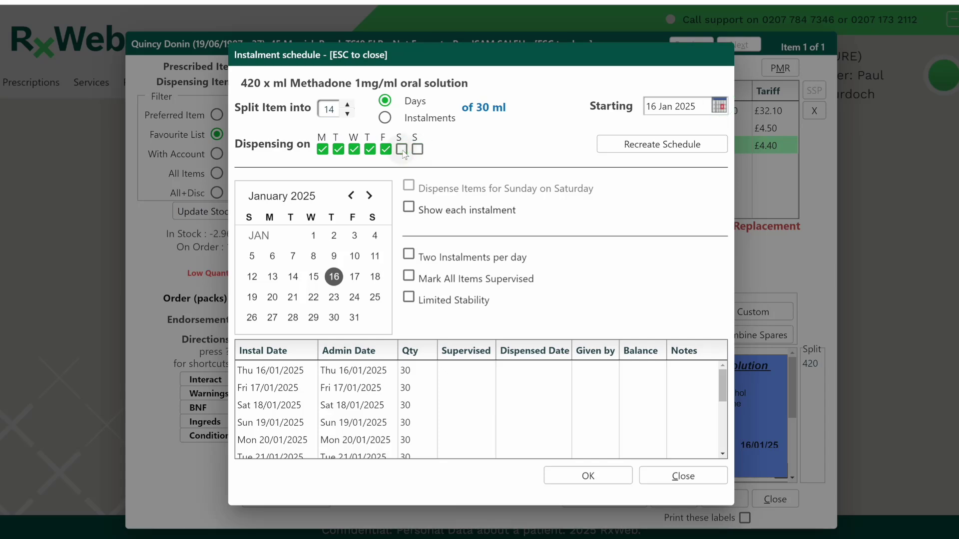
pyautogui.click(659, 150)
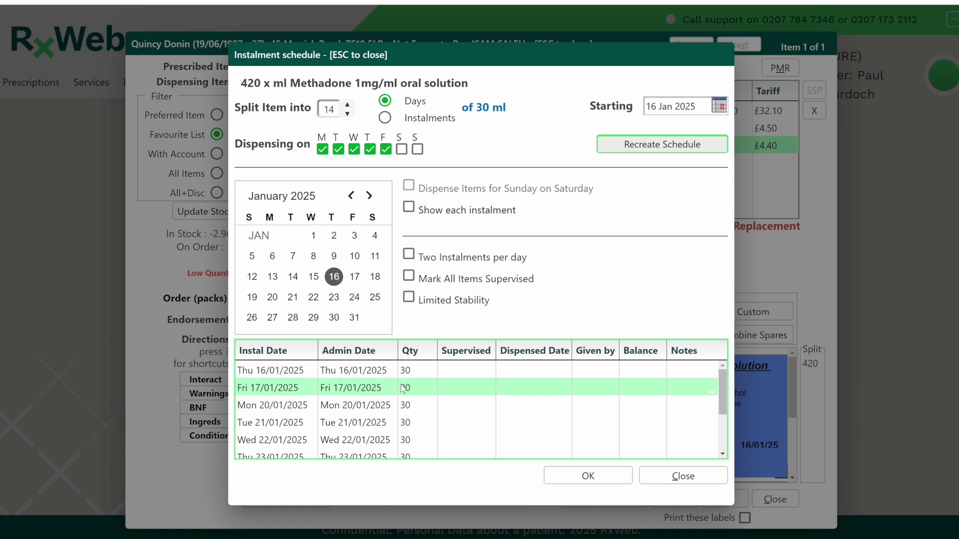
# - Rebuild with each weekend dose as a separate Friday instalment and accept the schedule
pyautogui.click(409, 208)
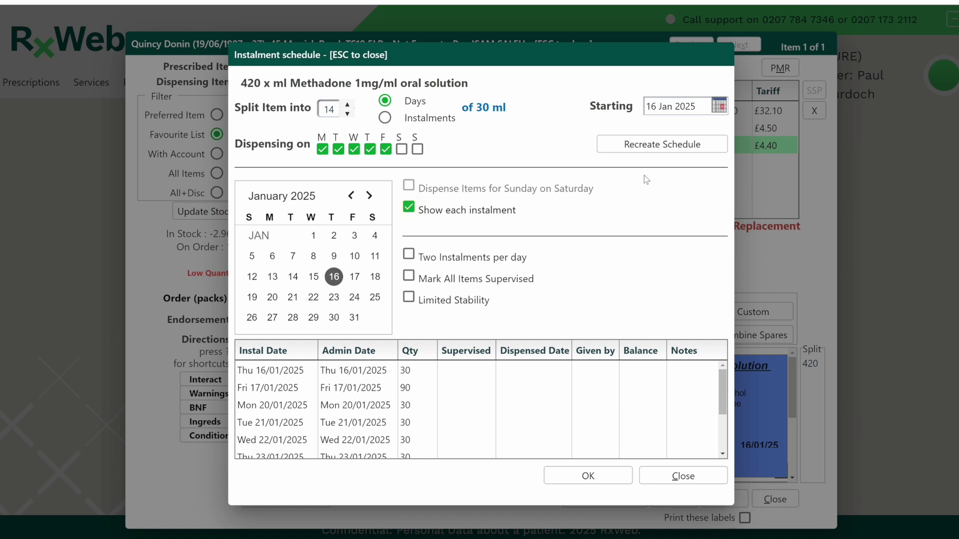
pyautogui.click(666, 154)
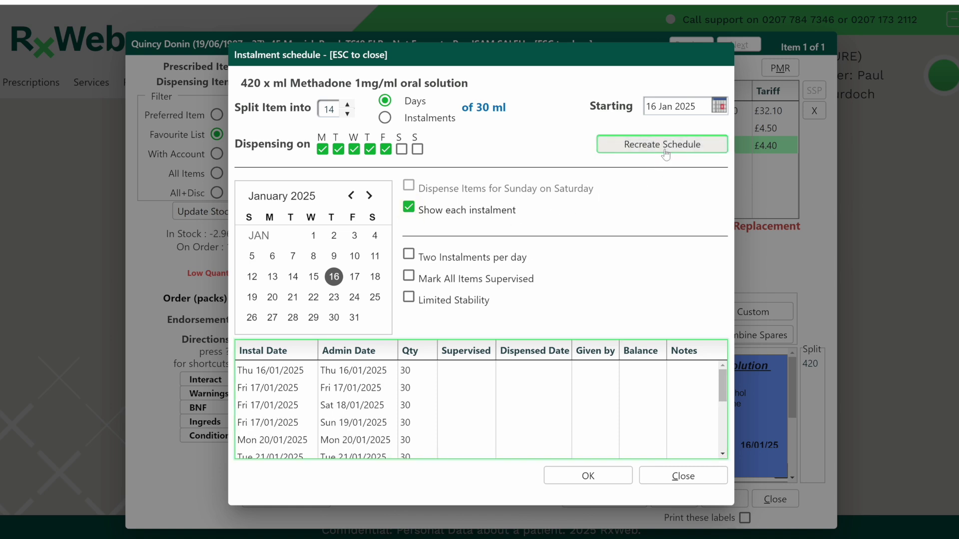
pyautogui.click(264, 390)
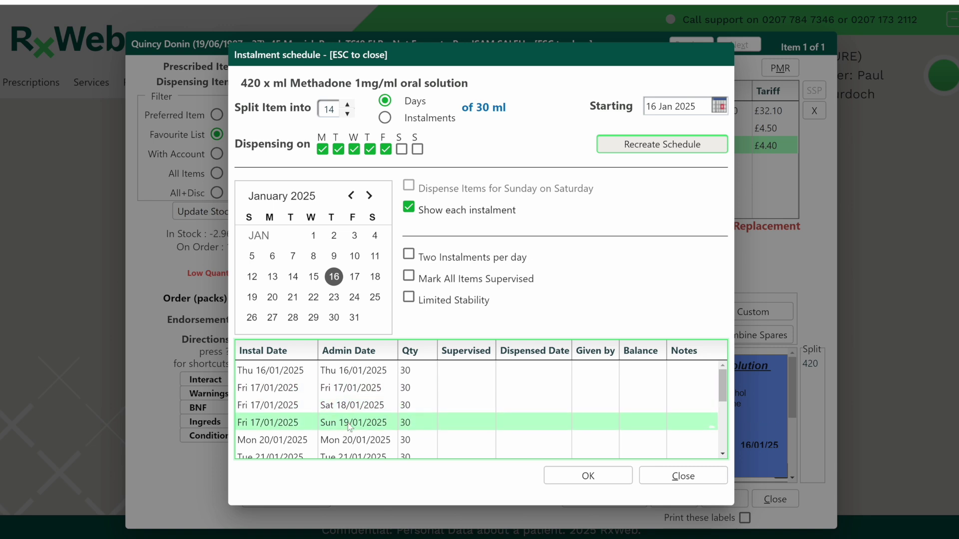
pyautogui.moveTo(721, 389); pyautogui.dragTo(721, 439)
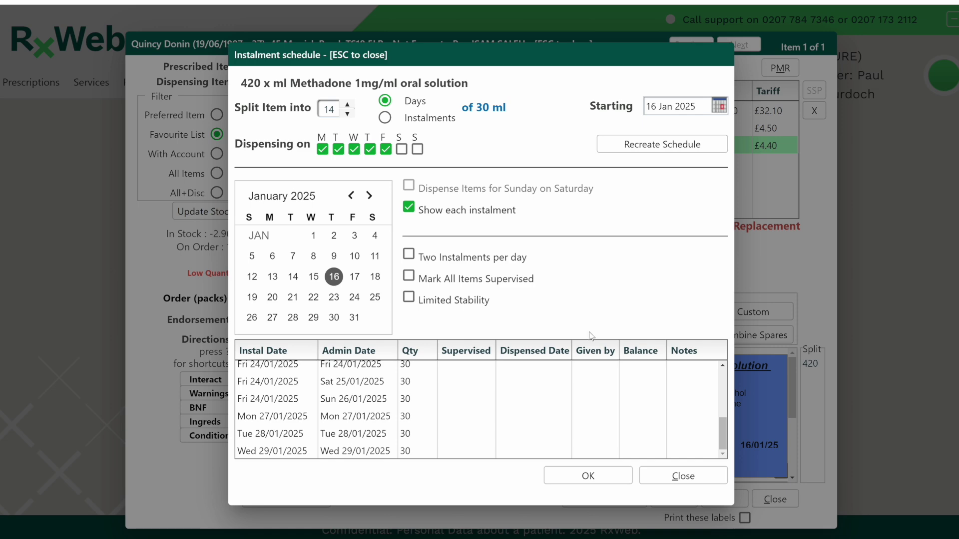
pyautogui.click(583, 487)
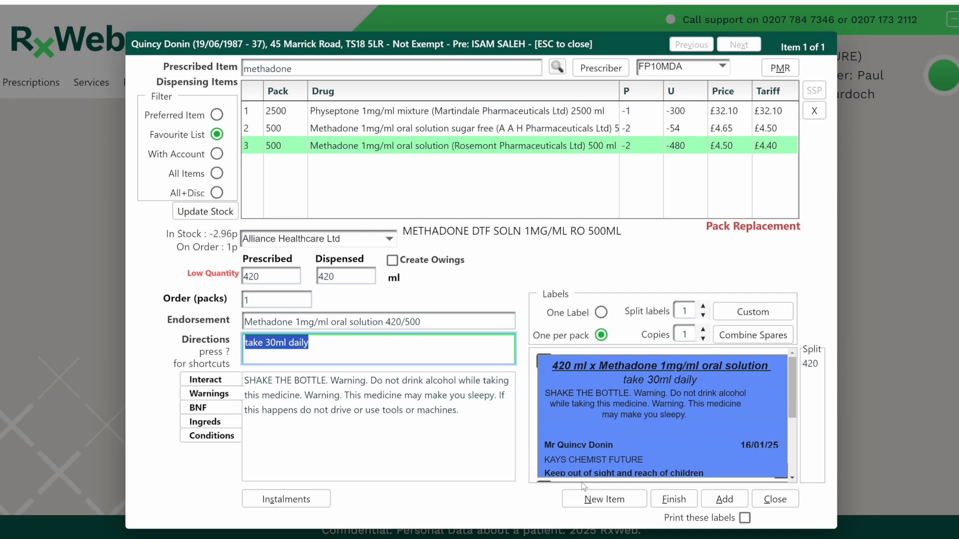
# - Finish the item and dispense the 16/01/2025 instalment, printing one label per instalment
pyautogui.click(673, 499)
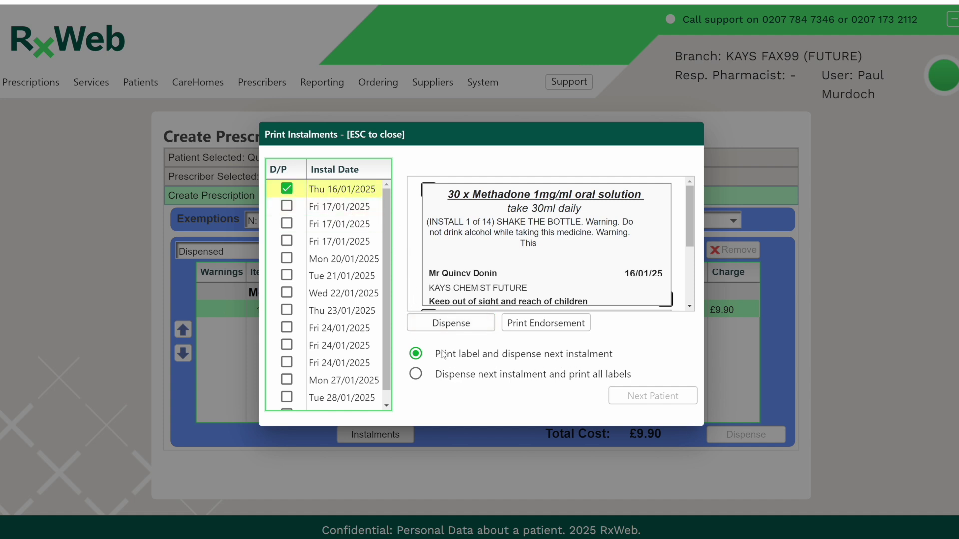
pyautogui.click(415, 375)
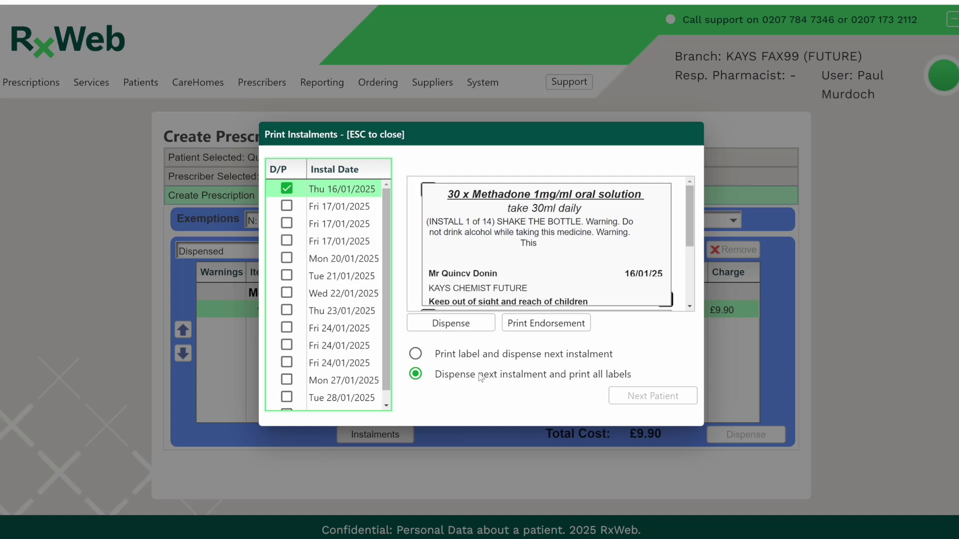
pyautogui.click(416, 354)
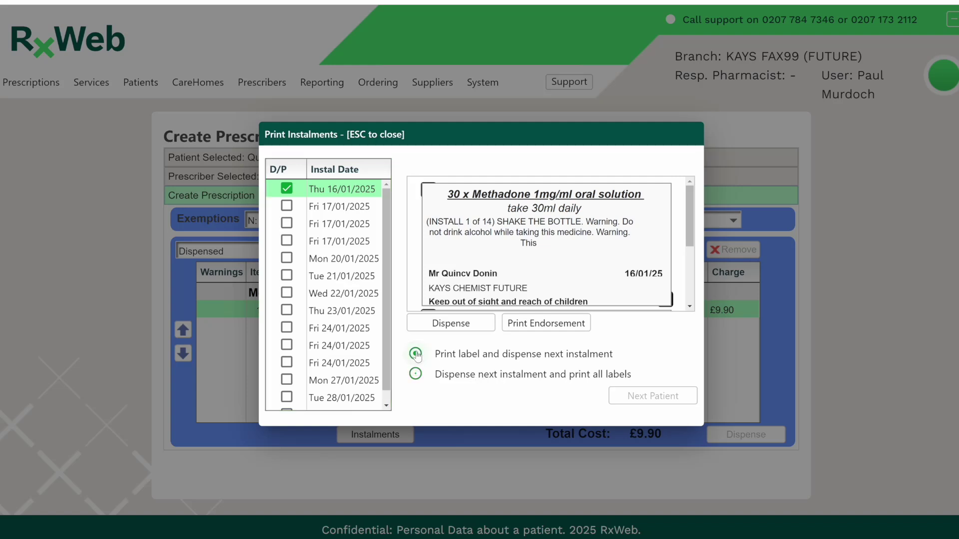
pyautogui.click(451, 323)
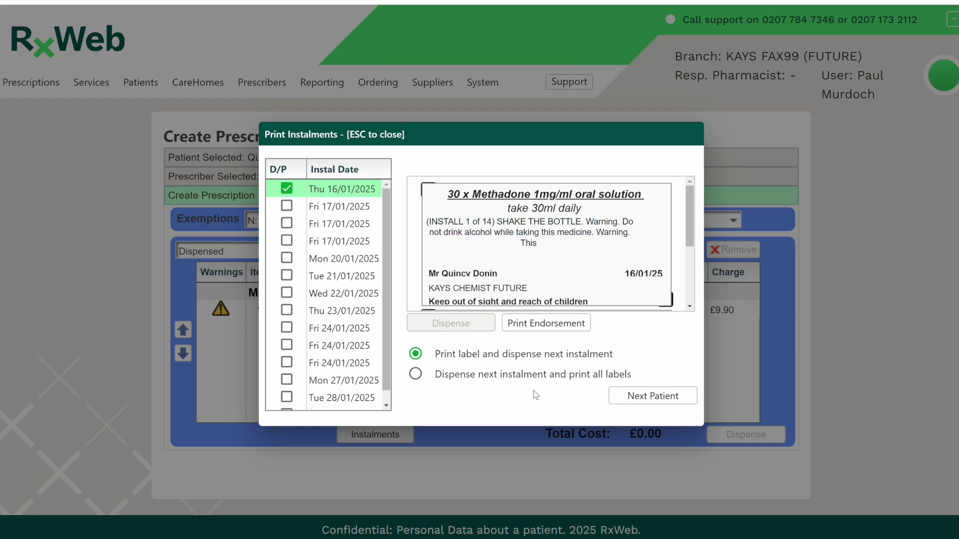
pyautogui.click(653, 396)
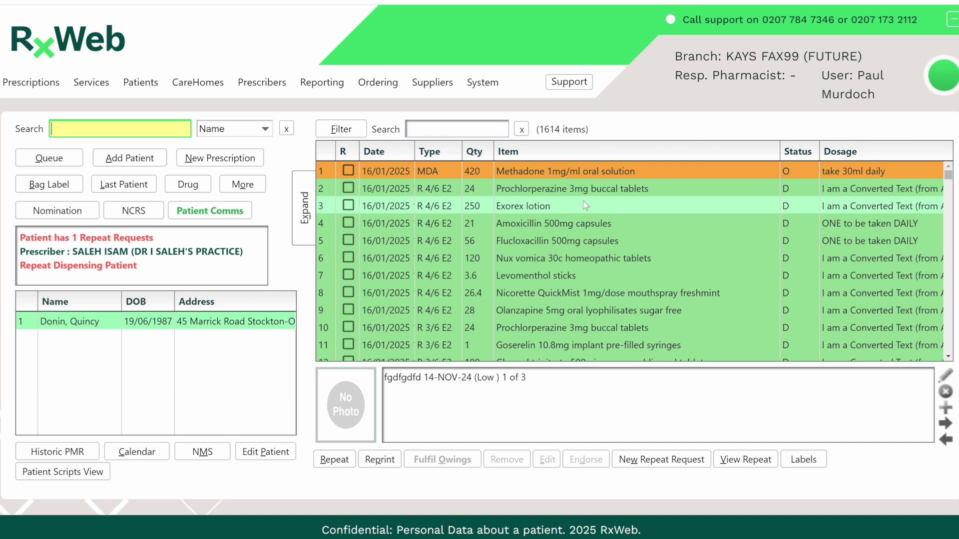
# - Show the Prescription Queue filtered to MDA prescriptions only
pyautogui.click(46, 161)
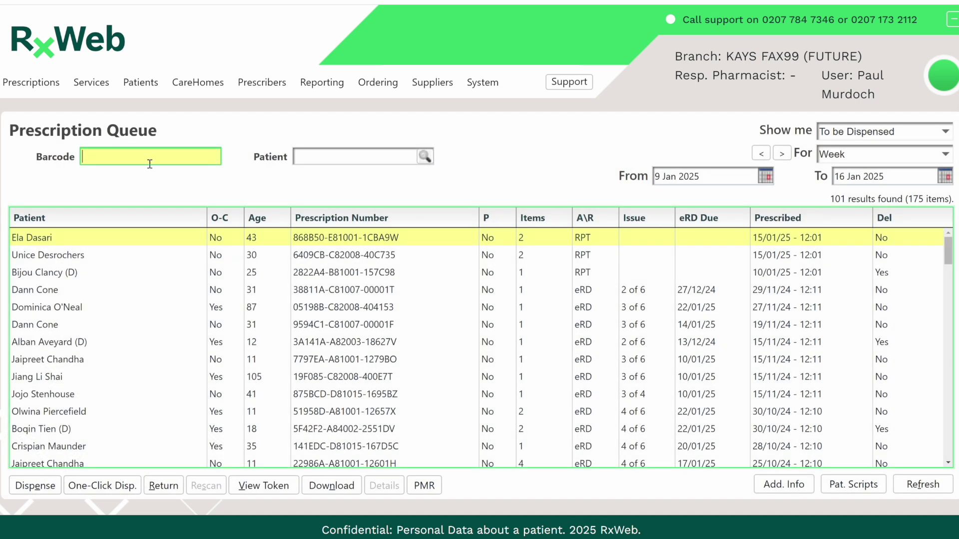
pyautogui.click(945, 132)
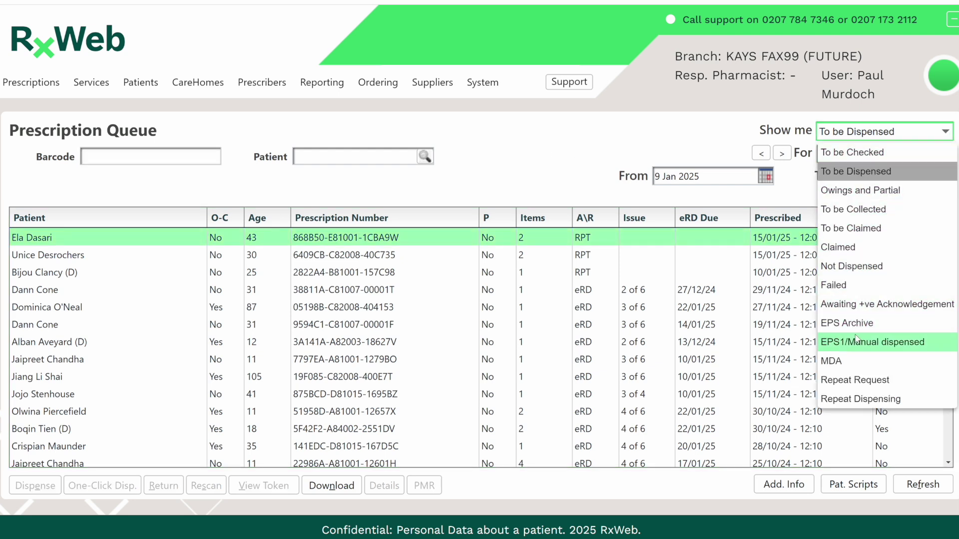
pyautogui.click(850, 361)
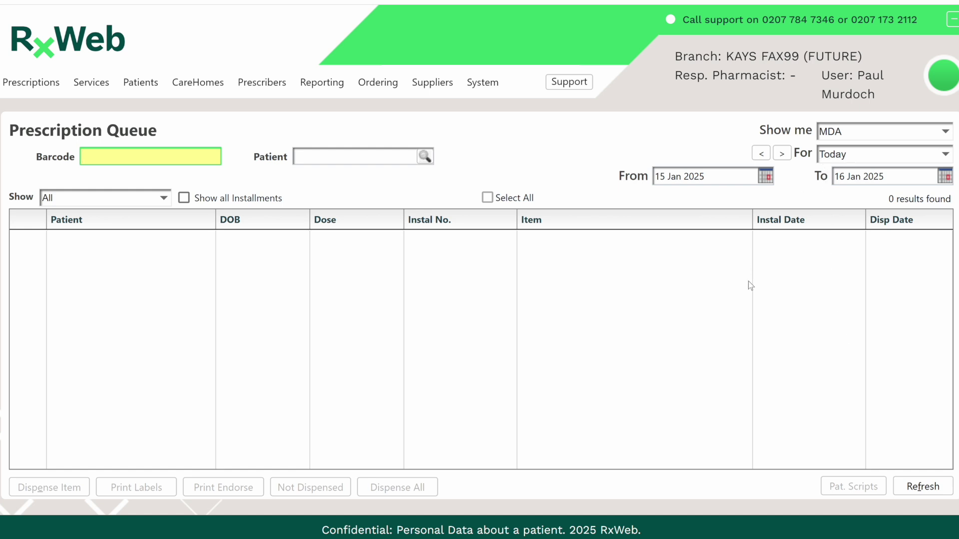
# - Extend the queue's end date to 17 Jan 2025 and include already dispensed instalments
pyautogui.click(946, 178)
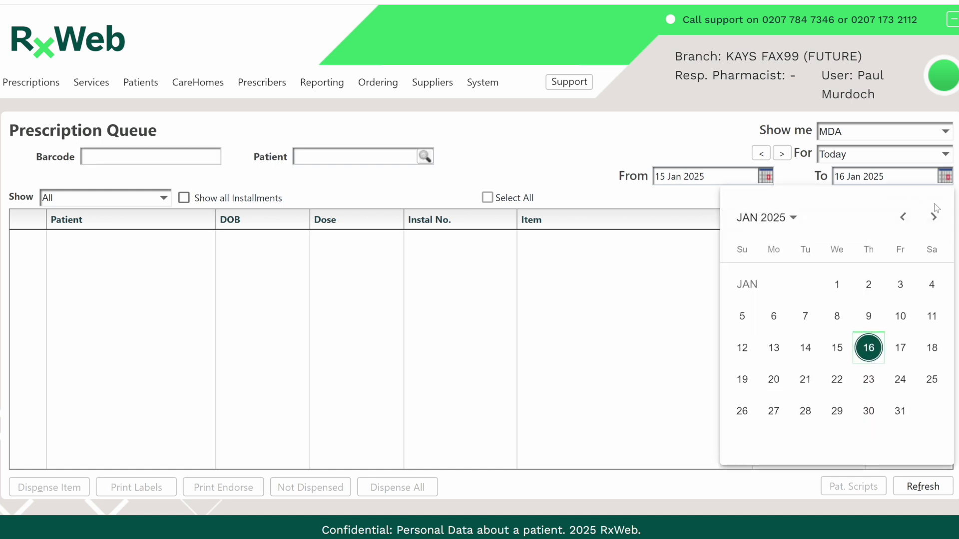
pyautogui.click(899, 348)
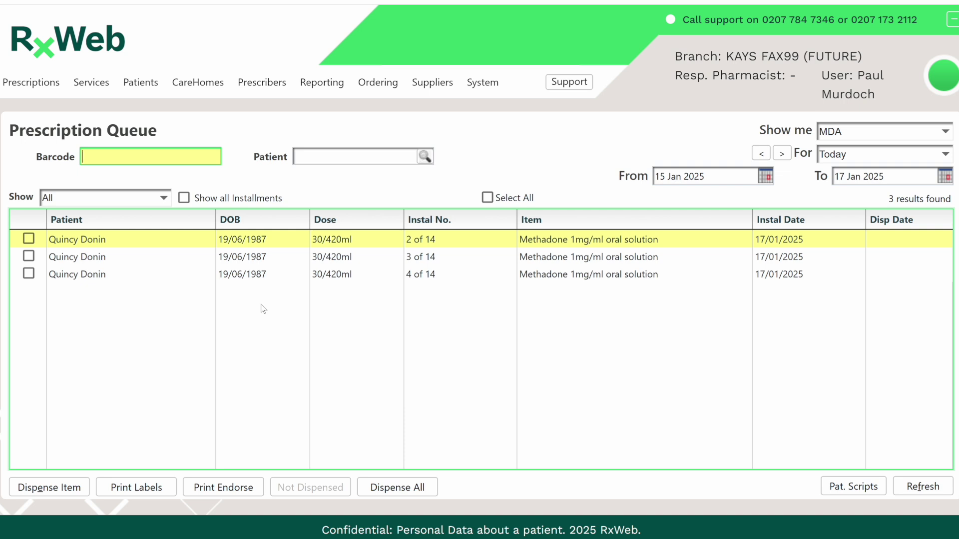
pyautogui.click(184, 198)
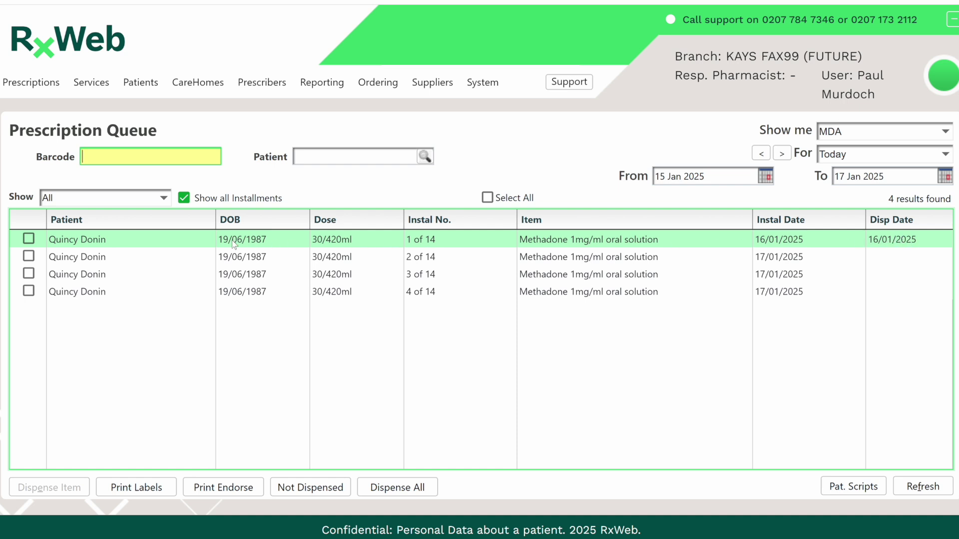
pyautogui.click(185, 199)
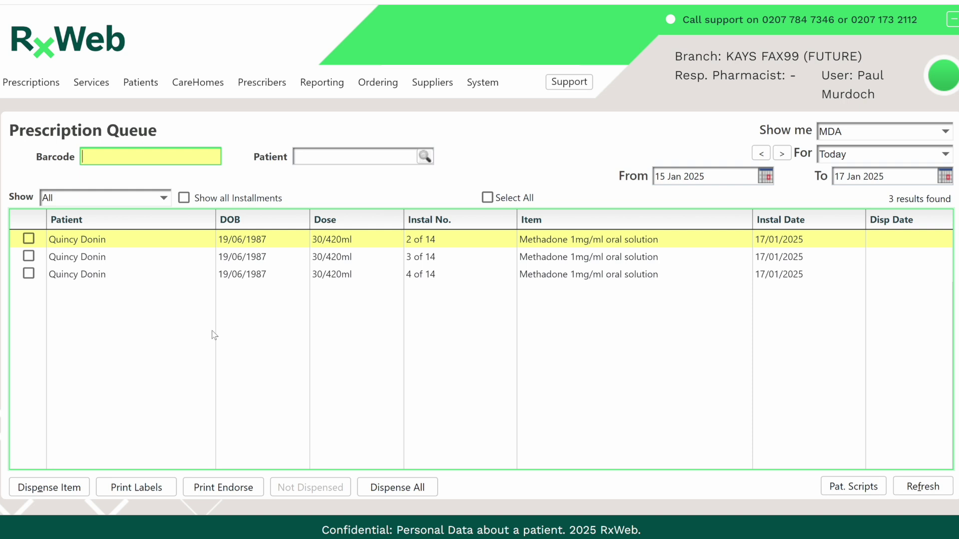
pyautogui.click(74, 245)
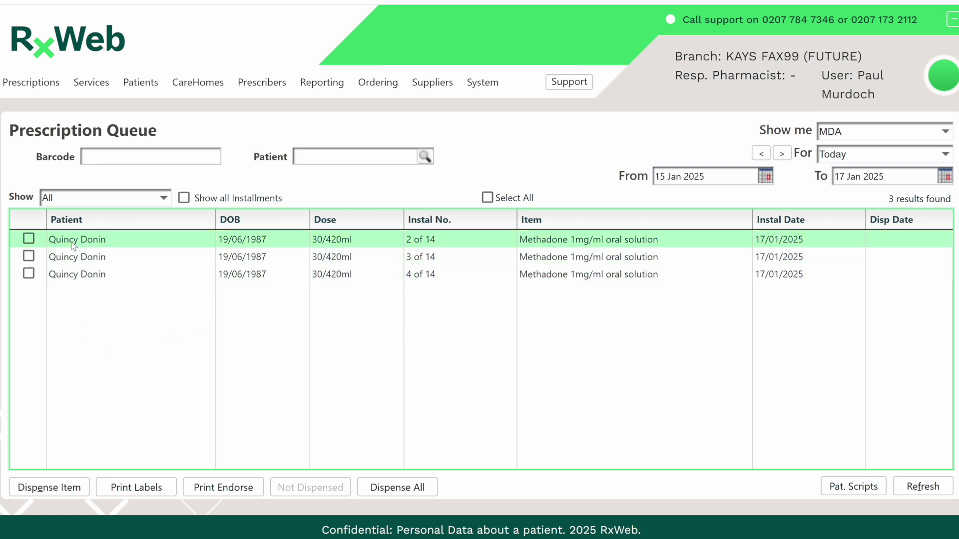
pyautogui.click(55, 491)
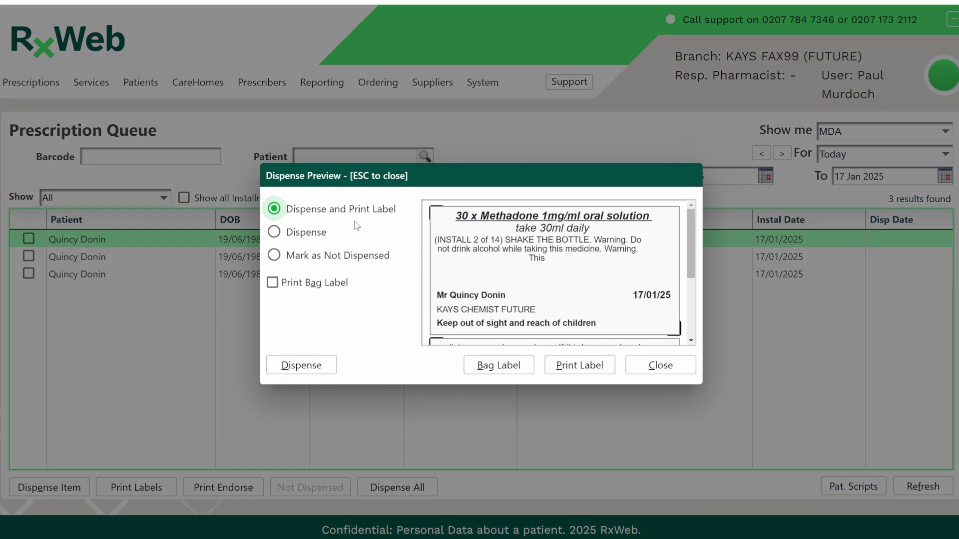
pyautogui.click(300, 238)
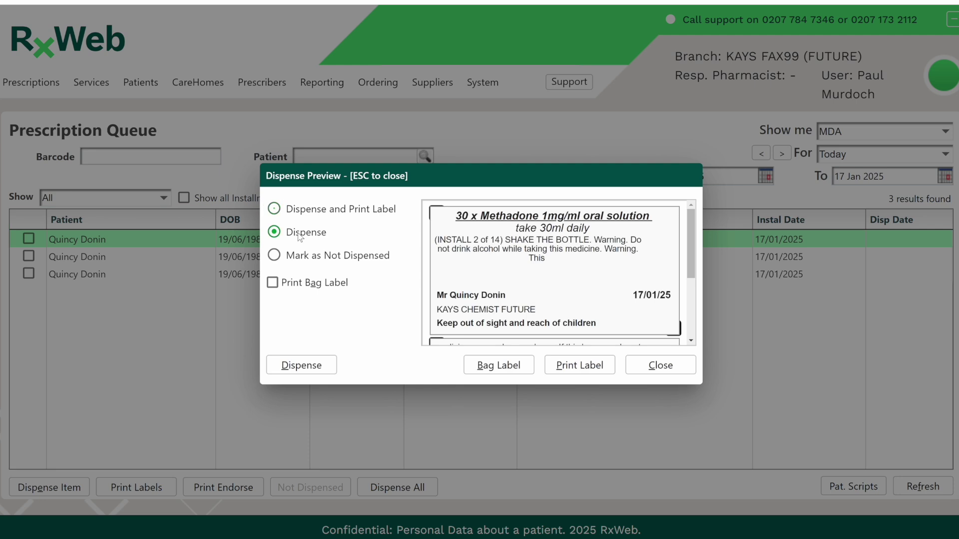
pyautogui.click(296, 260)
# - Batch-dispense instalments 2, 3 and 4 of 14 with label printing turned off
pyautogui.click(644, 370)
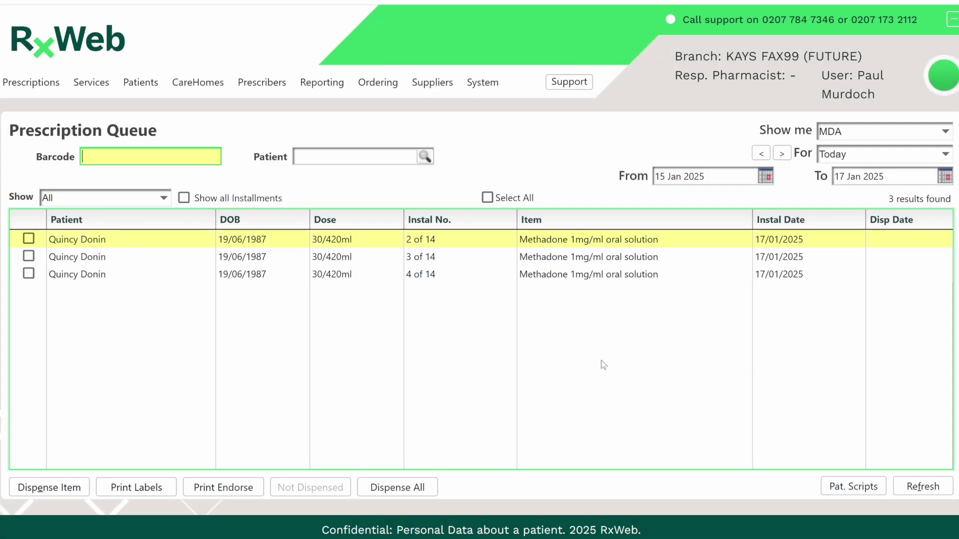
pyautogui.click(29, 240)
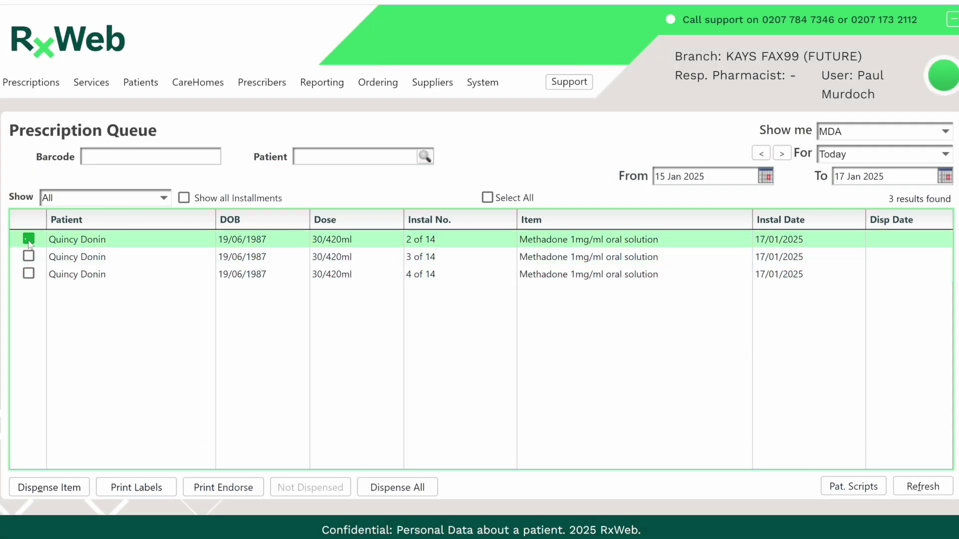
pyautogui.click(28, 256)
pyautogui.click(29, 274)
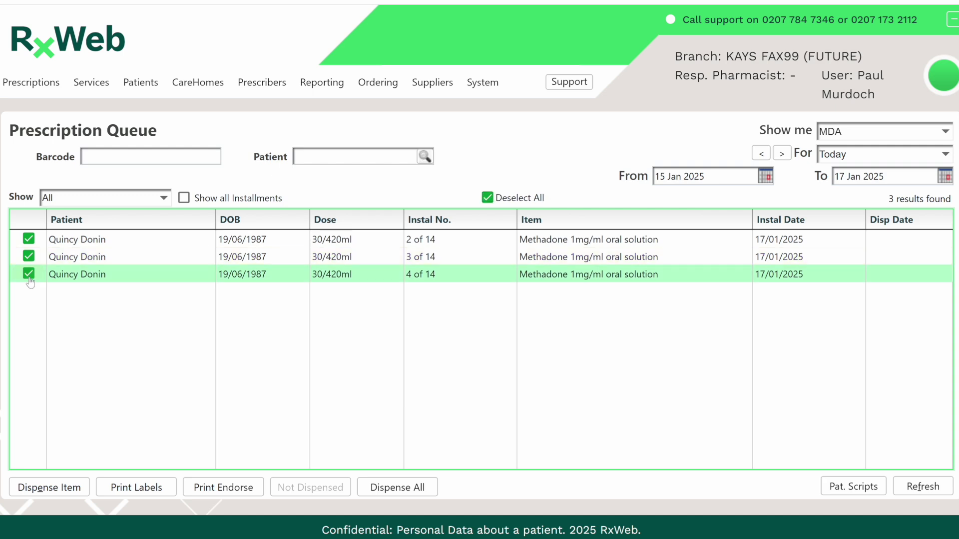
pyautogui.click(398, 488)
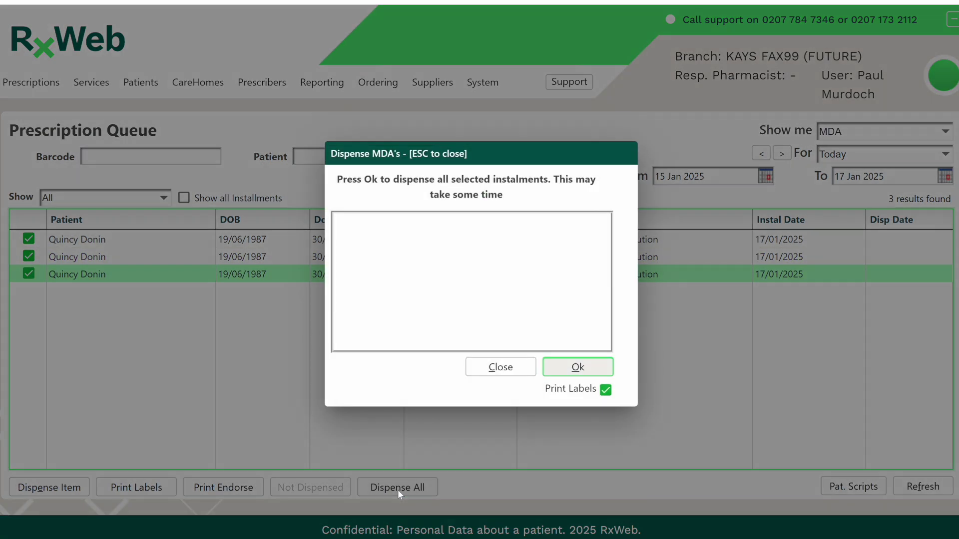
pyautogui.click(606, 391)
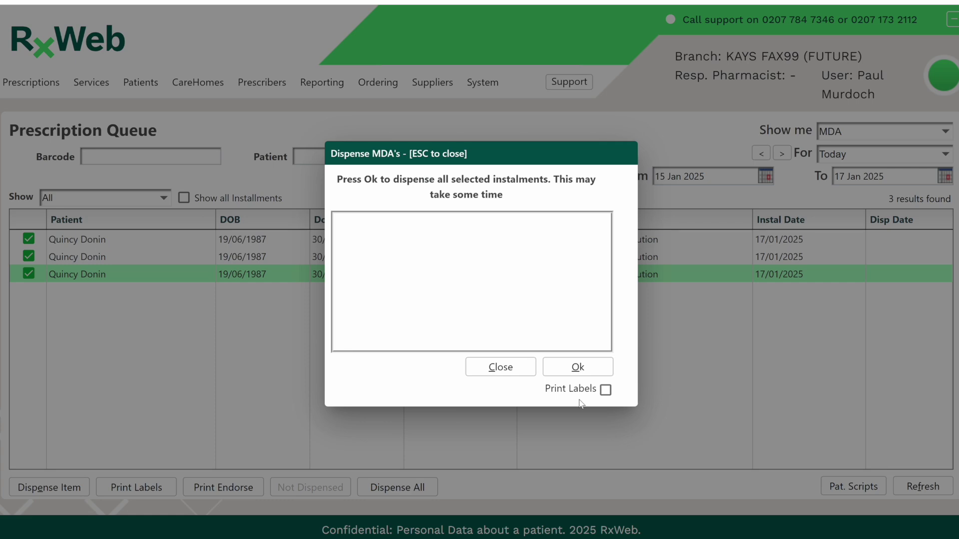
pyautogui.click(578, 368)
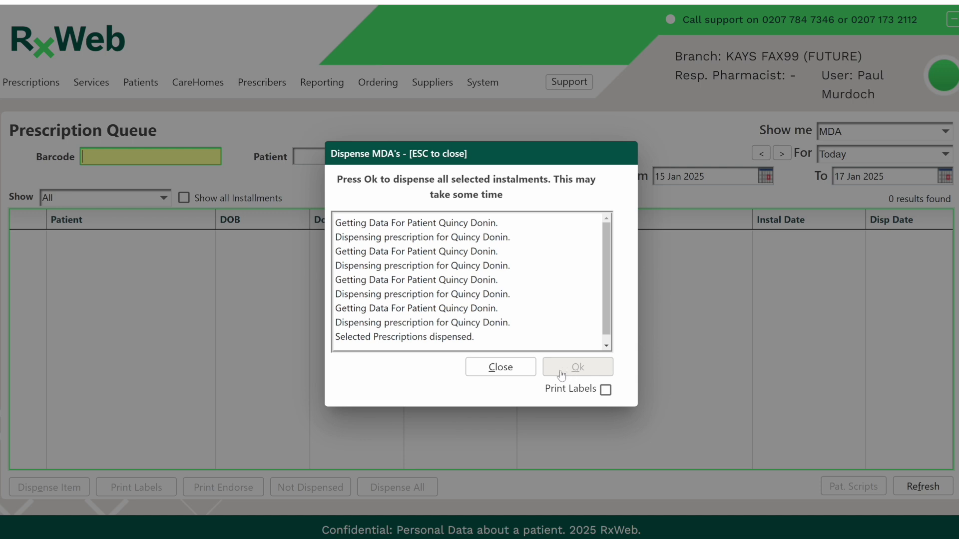
pyautogui.click(499, 370)
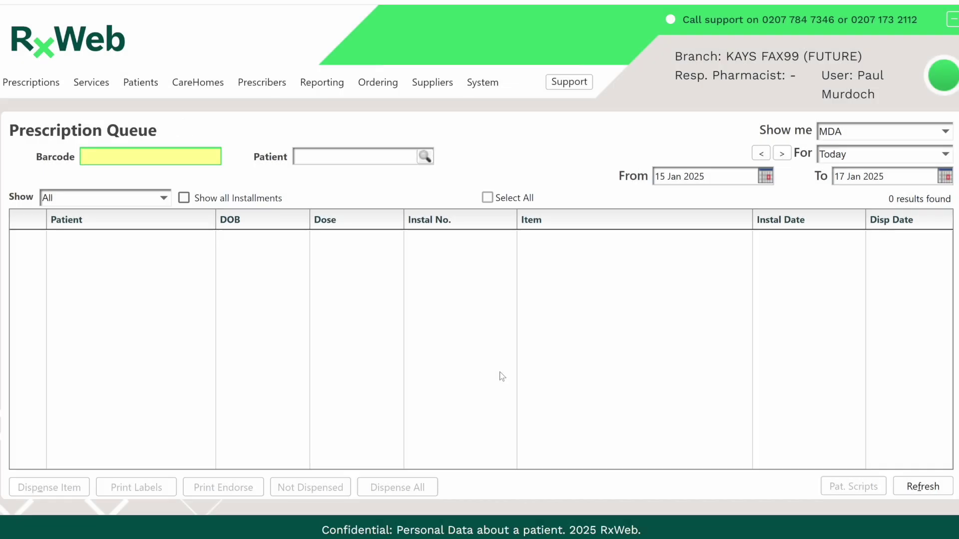
# - Extend the queue's end date to 20 Jan 2025 and include previously dispensed instalments
pyautogui.click(945, 177)
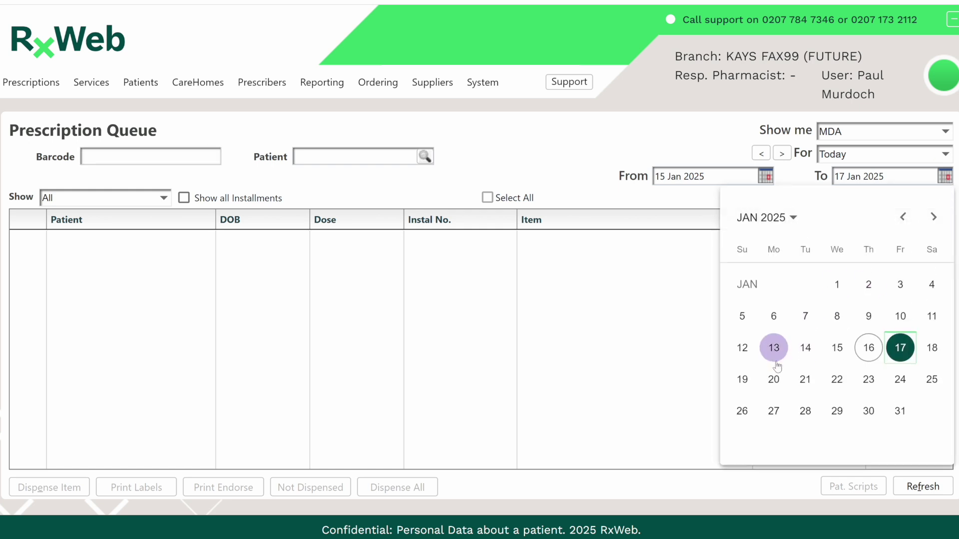
pyautogui.click(774, 382)
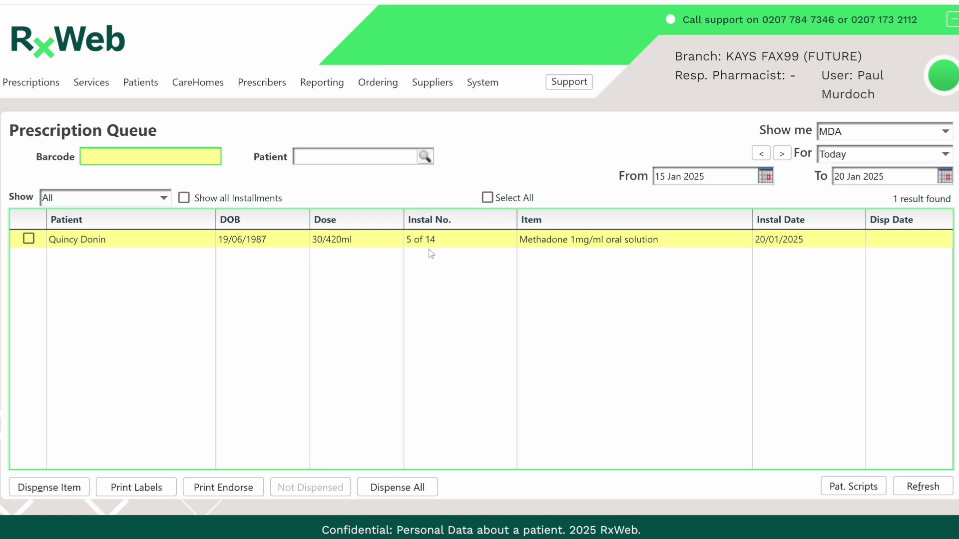
pyautogui.click(183, 198)
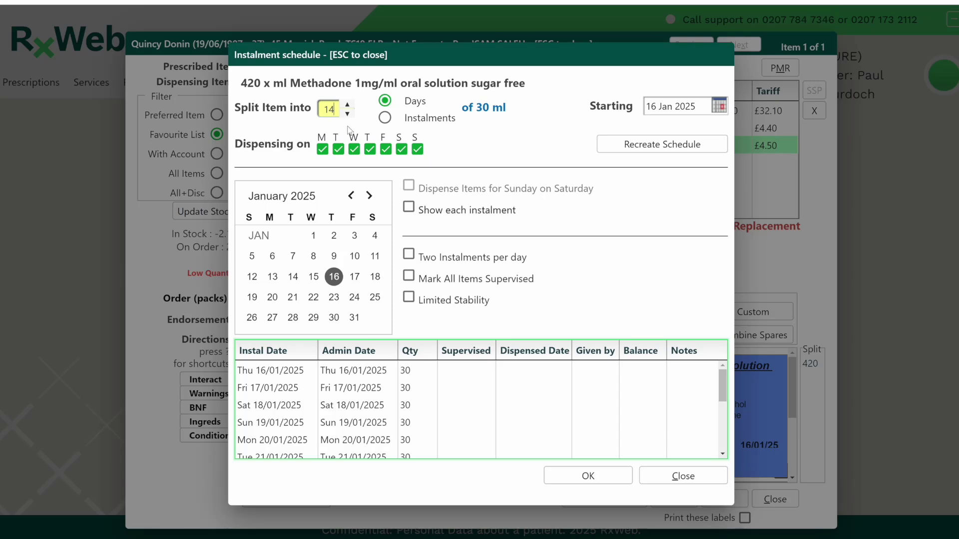
# - Recreate the schedule with Sunday dispensing off and every instalment listed separately
pyautogui.click(418, 149)
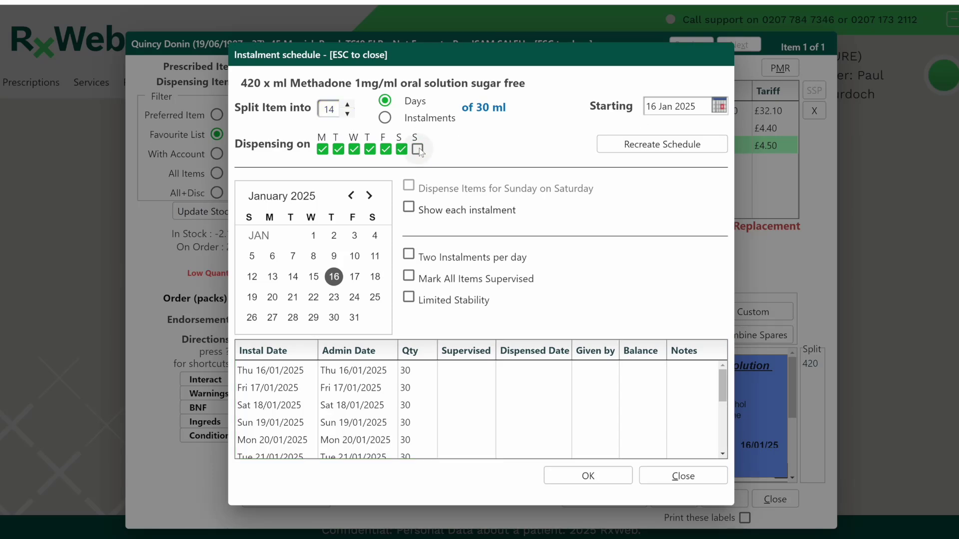
pyautogui.click(410, 210)
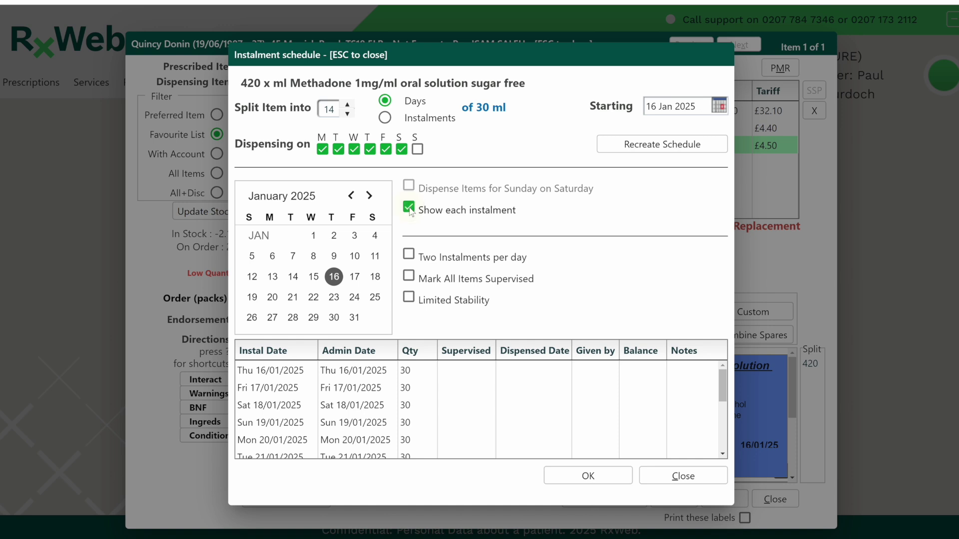
pyautogui.click(639, 146)
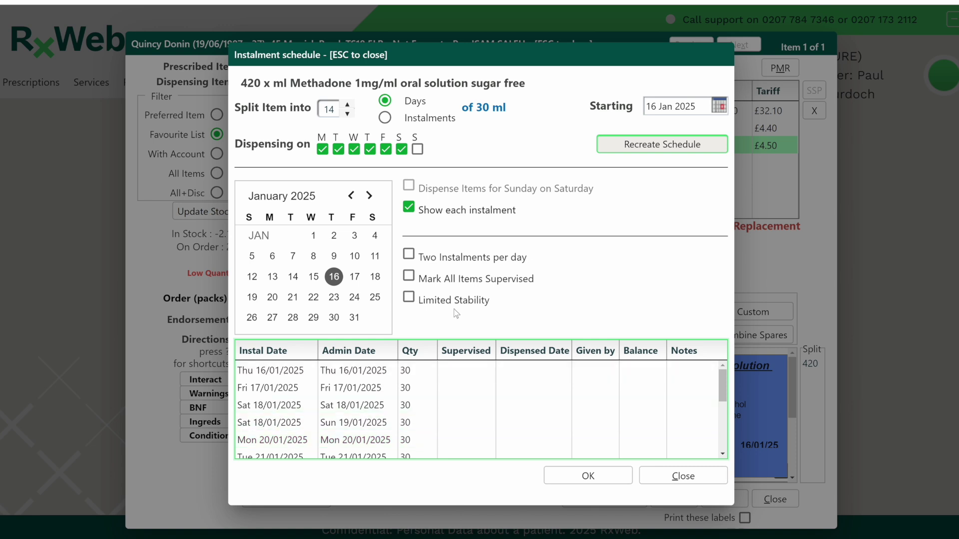
pyautogui.click(323, 150)
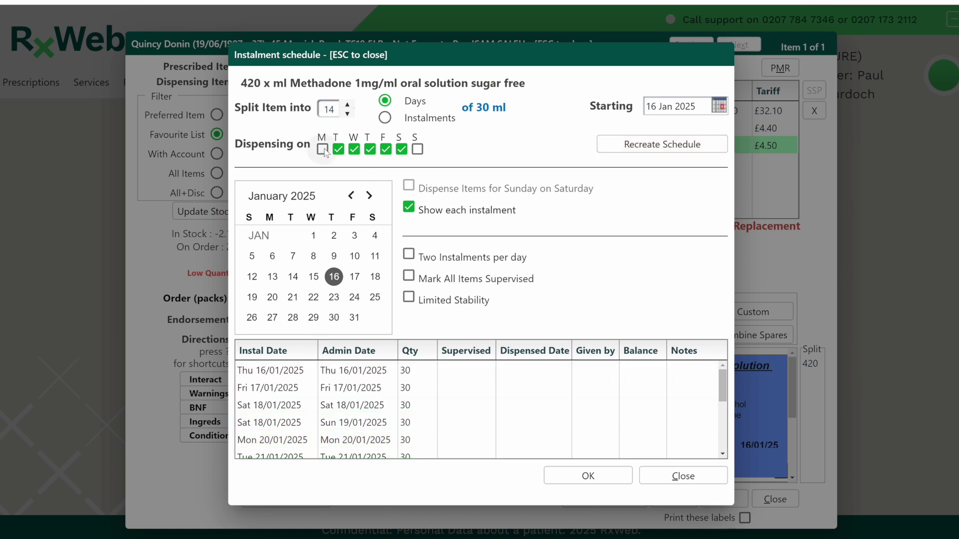
pyautogui.click(650, 150)
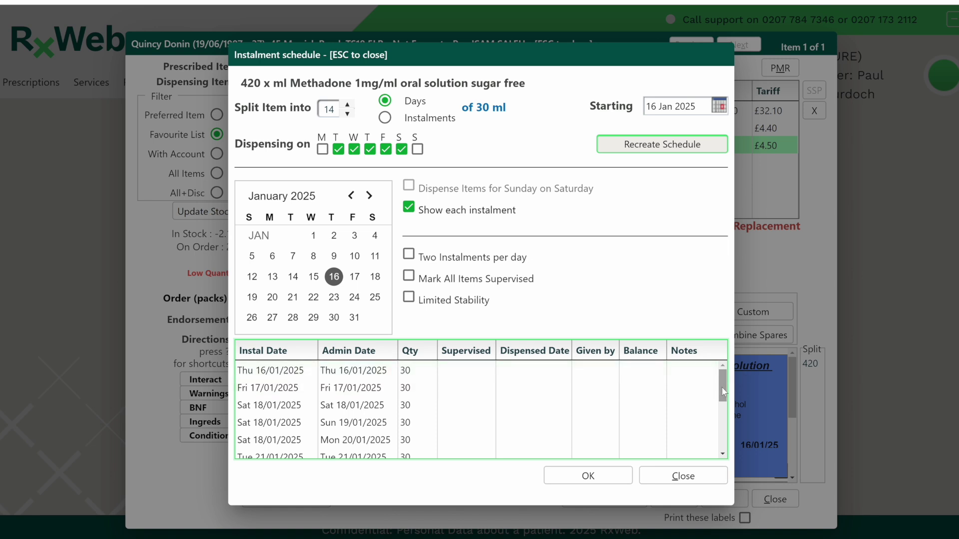
pyautogui.scroll(-1, 722, 392)
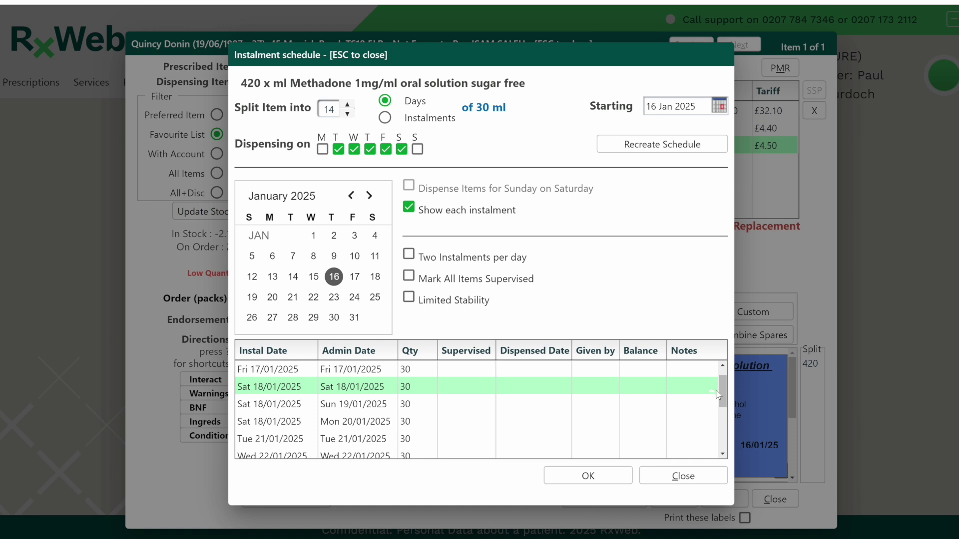
pyautogui.moveTo(717, 394); pyautogui.dragTo(719, 426)
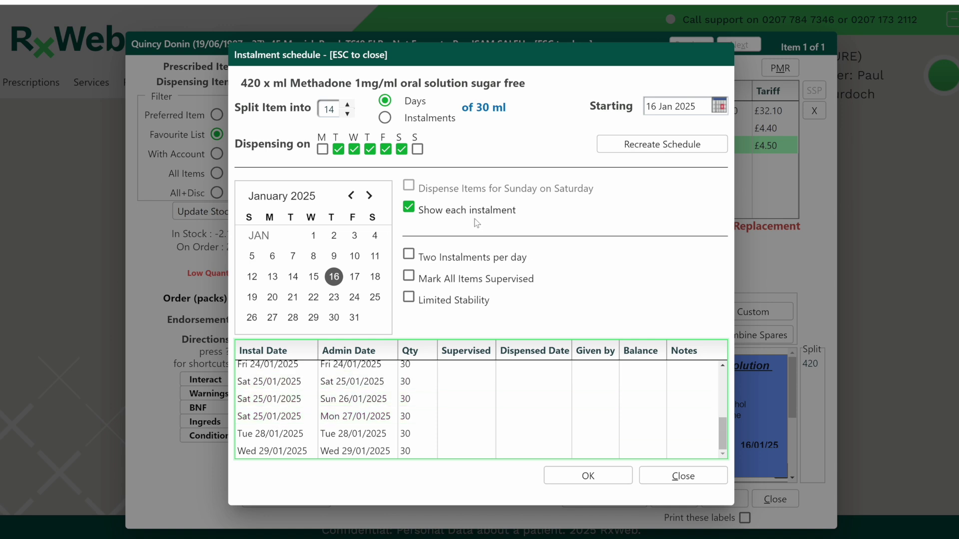
pyautogui.click(322, 149)
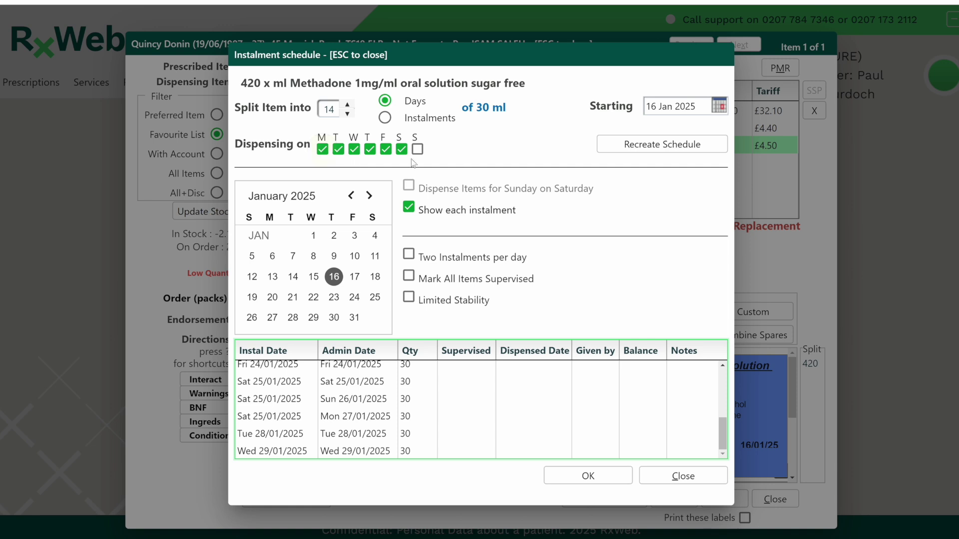
pyautogui.click(645, 151)
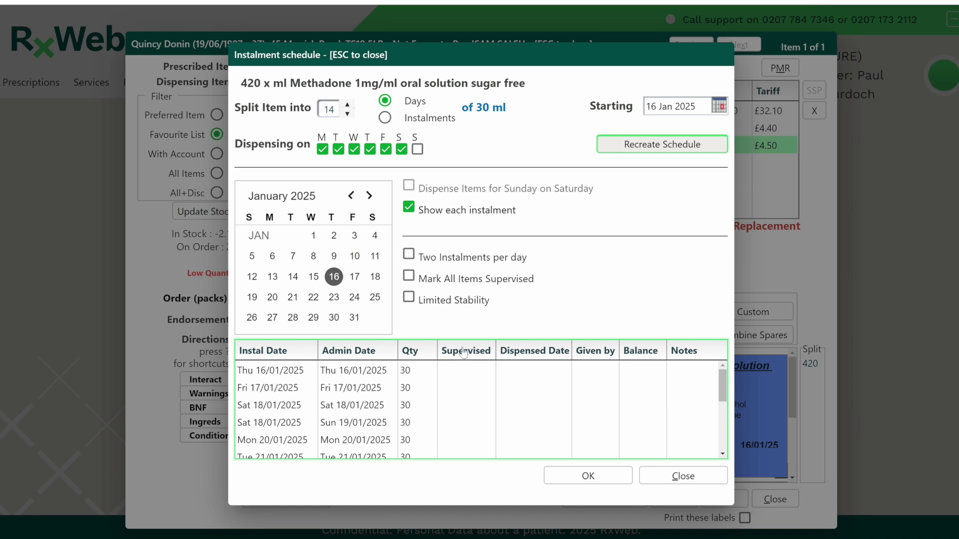
# - Reschedule the Monday 20/01/2025 30 ml dose to Saturday 18 January
pyautogui.click(263, 443)
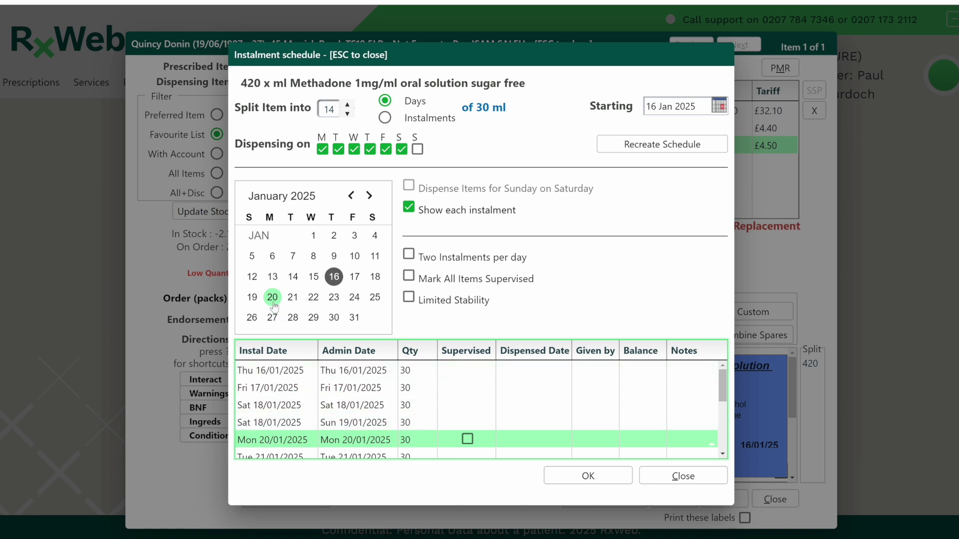
pyautogui.click(375, 278)
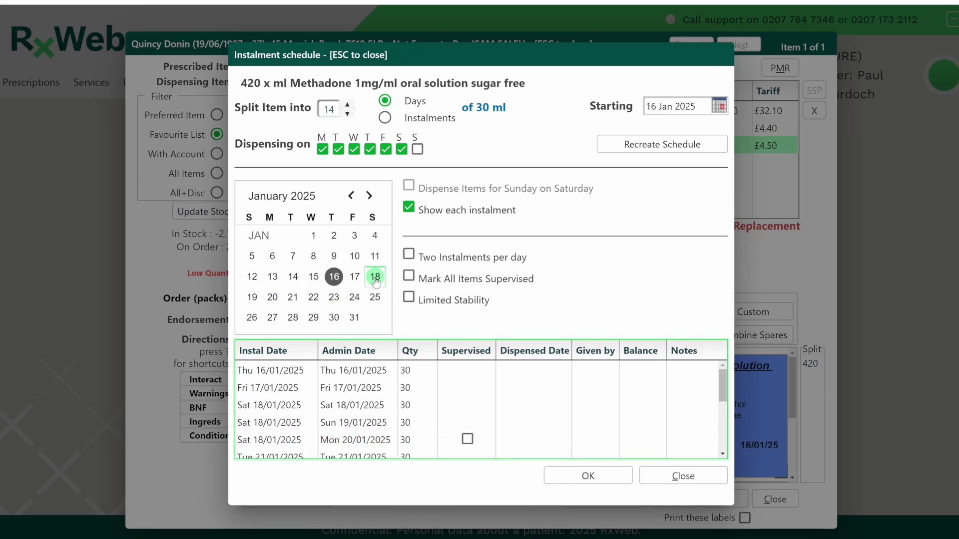